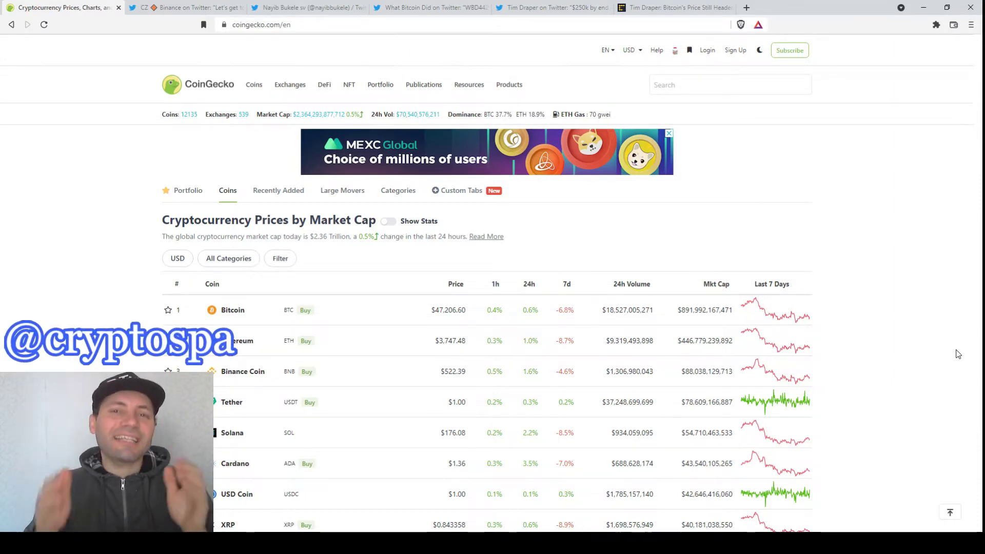
- Enlarge the CoinGecko price table and move the Nayib Bukele tab ahead of Binance
scroll(882, 323, "down", 3)
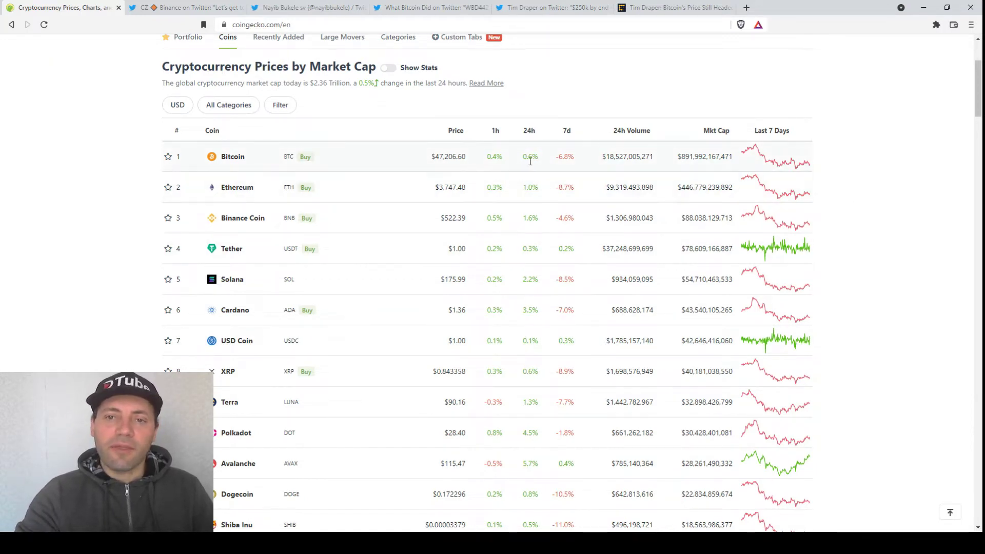
key("ctrl+plus")
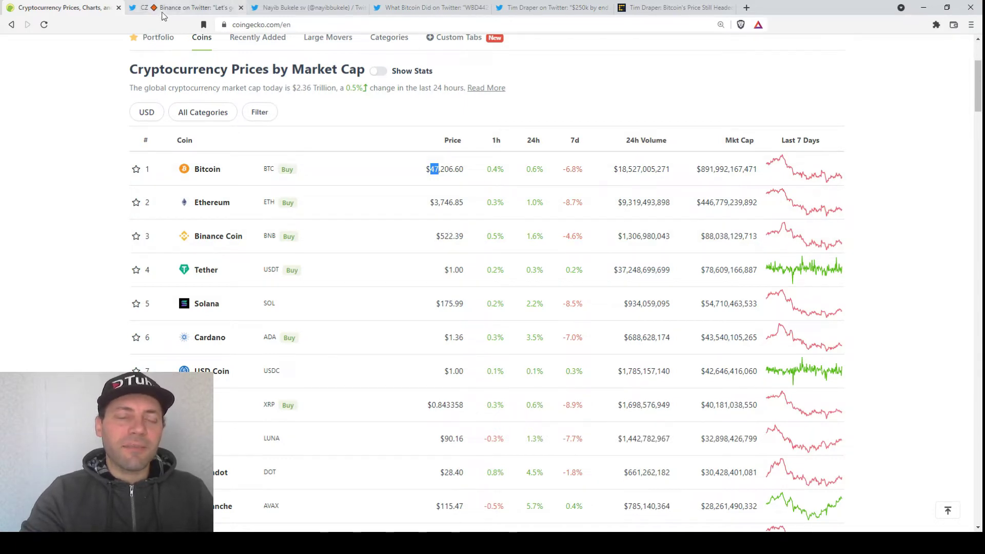
left_click_drag(307, 7, 190, 7)
scroll(917, 290, "up", 3)
scroll(920, 290, "down", 3)
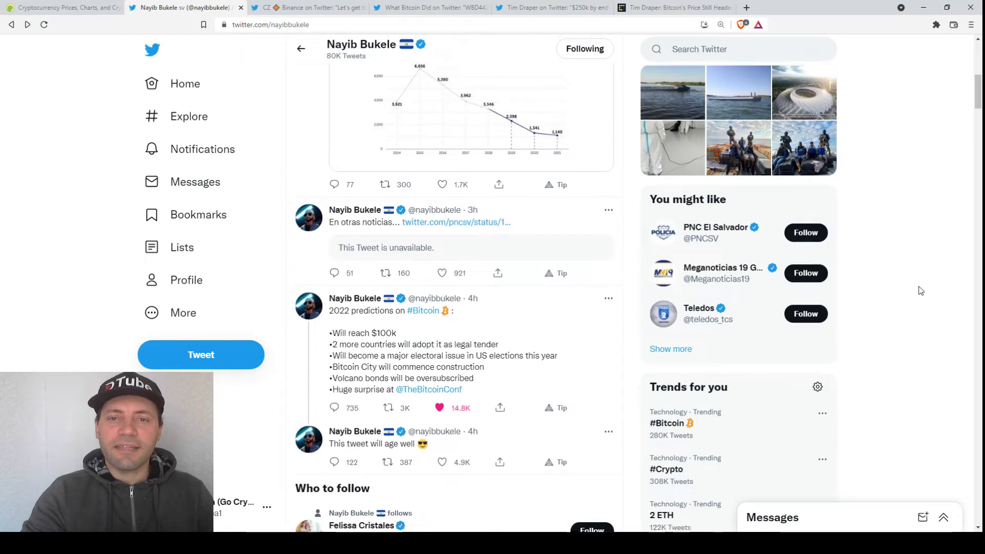
key("ctrl+plus")
key("ctrl+plus")
scroll(418, 200, "up", 1)
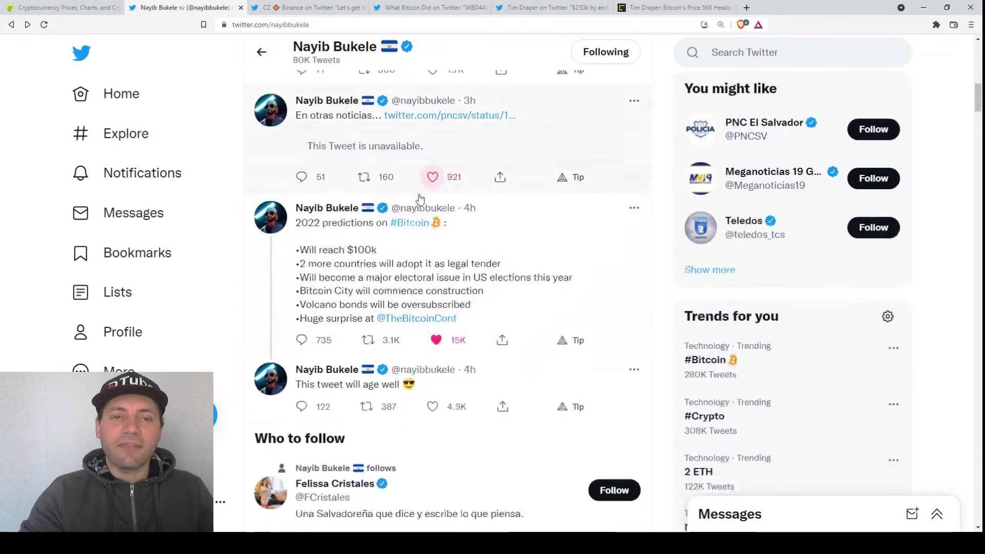
scroll(359, 185, "down", 1)
scroll(329, 154, "down", 1)
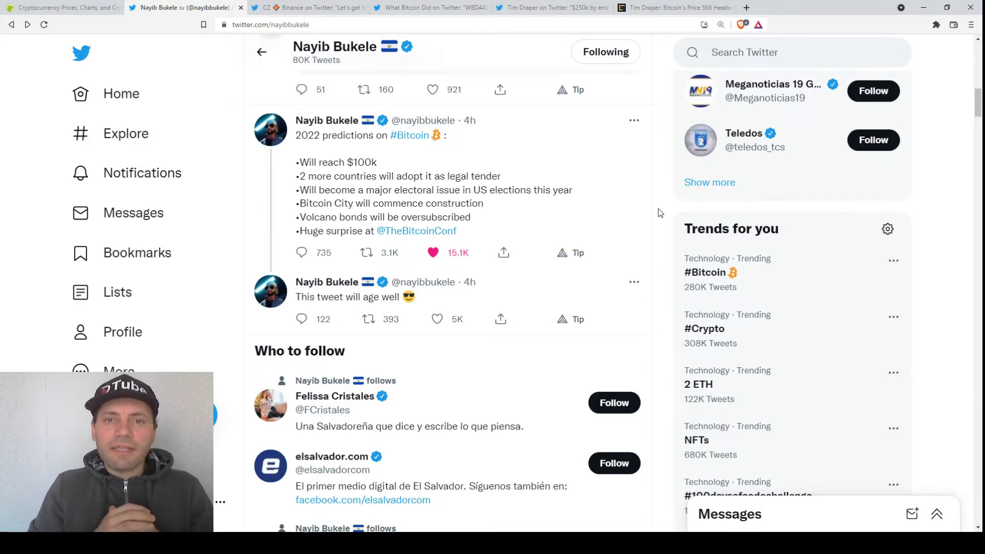
left_click(64, 7)
triple_click(446, 168)
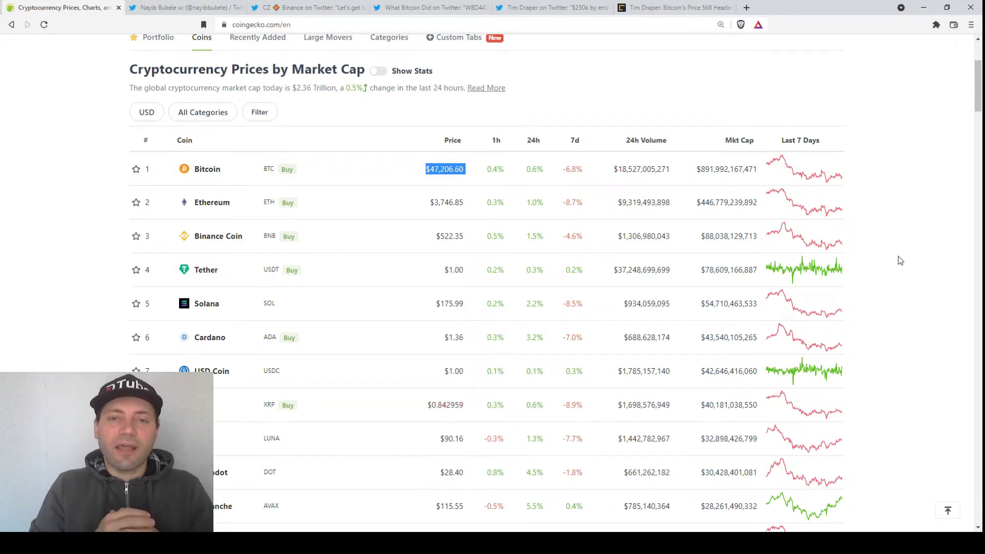
left_click(184, 7)
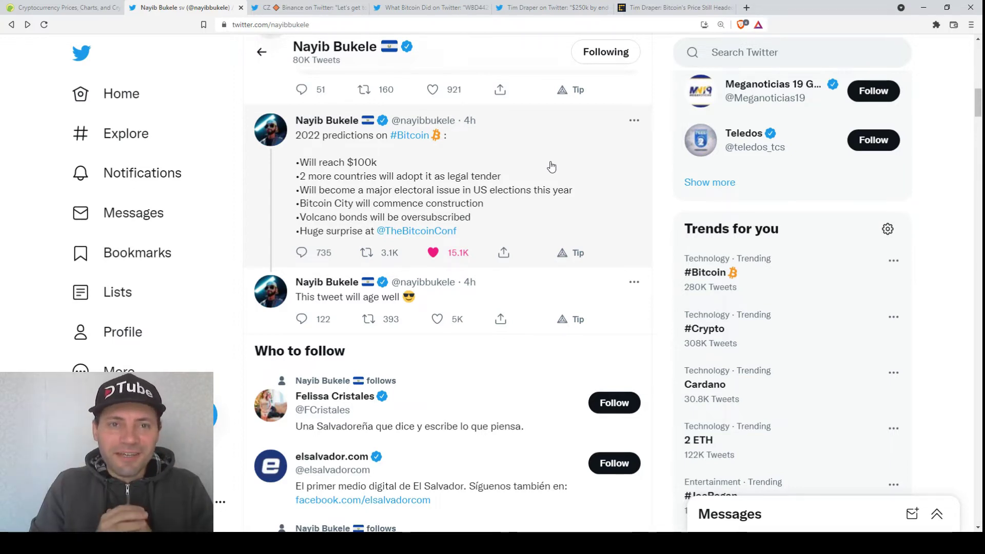
- Switch to CZ Binance's 'Let's get to 10% adoption in 2022' tweet
key("ctrl+Tab")
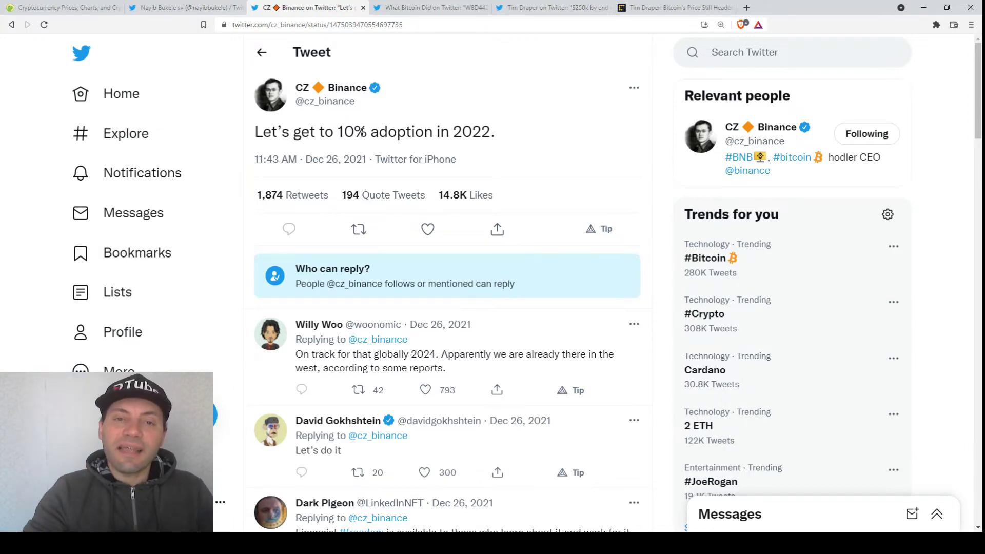
left_click(193, 8)
left_click(297, 11)
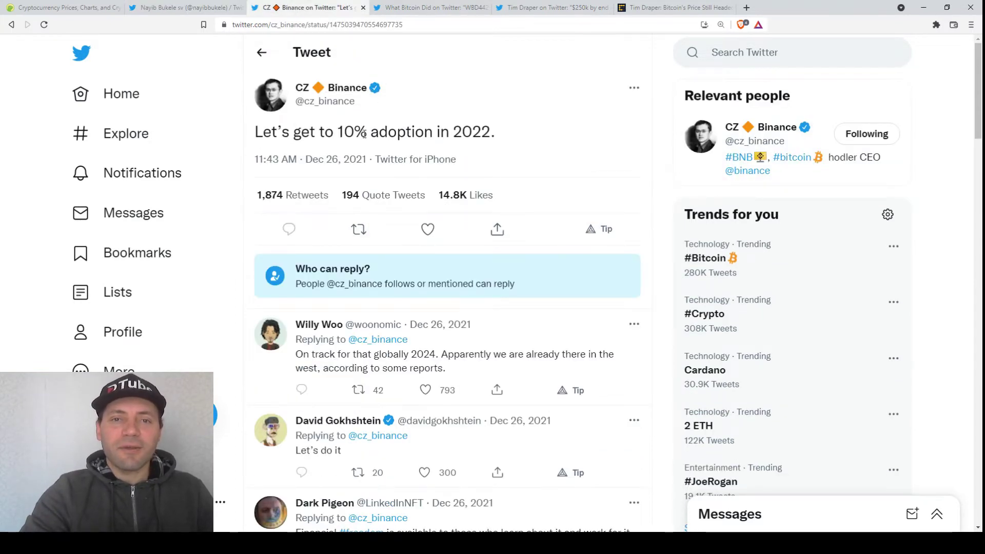
- Read the What Bitcoin Did thread zoomed out, then return to CoinGecko's price table
left_click(410, 8)
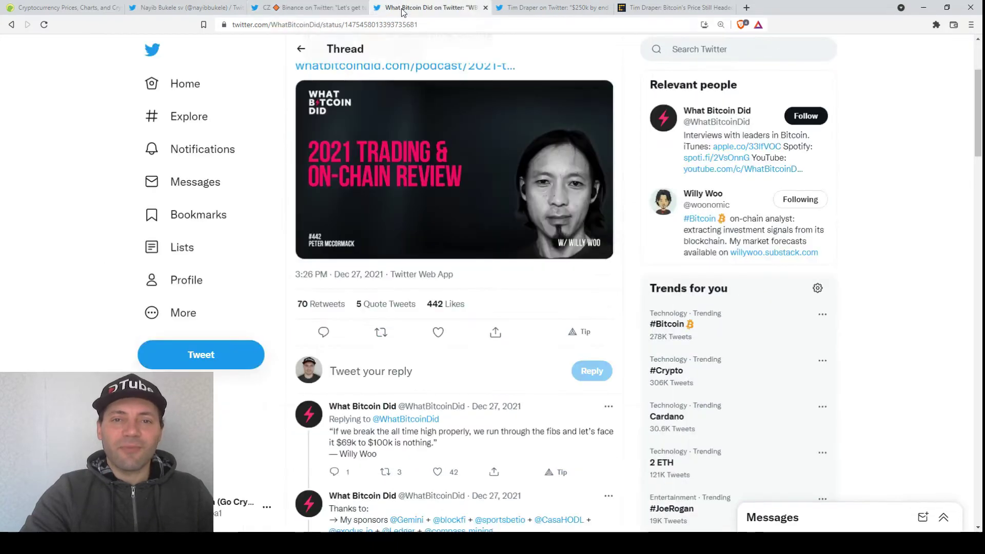
scroll(482, 193, "up", 1)
scroll(485, 184, "up", 2)
scroll(485, 185, "up", 1)
key("ctrl+minus")
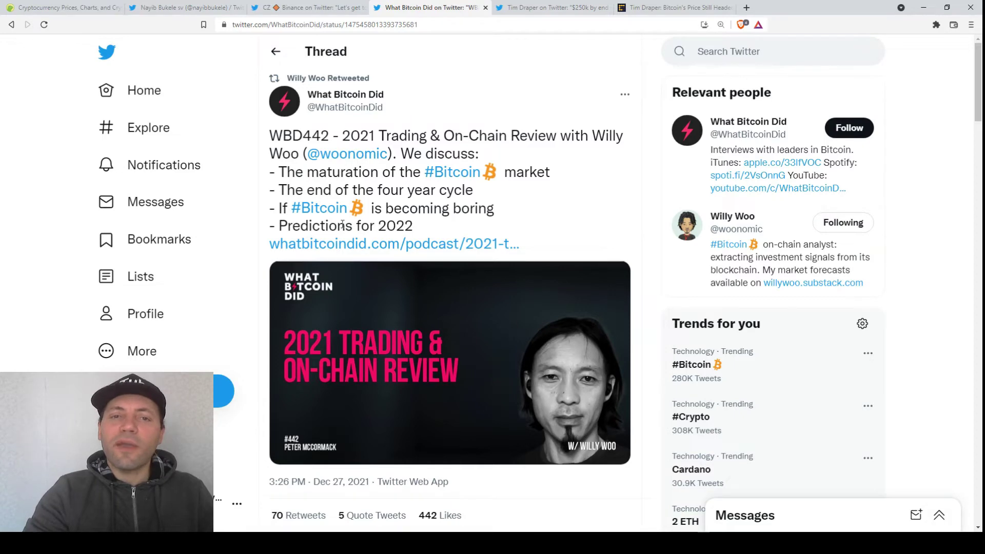
scroll(327, 217, "down", 3)
scroll(410, 238, "down", 5)
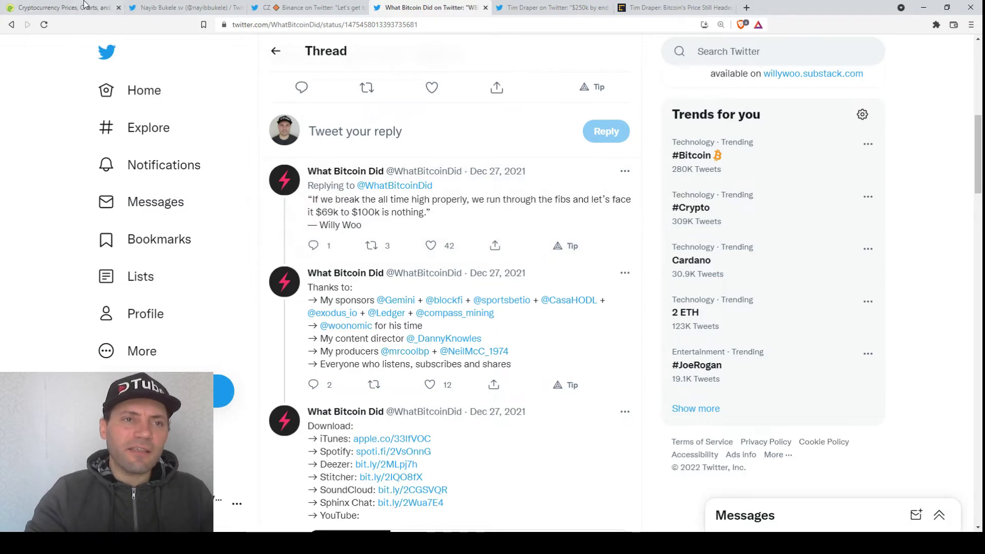
key("ctrl+1")
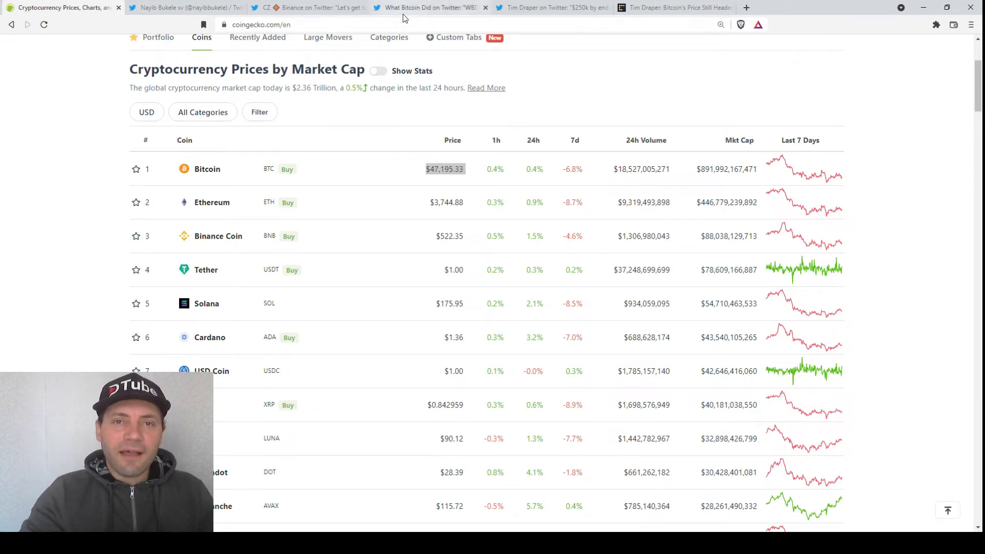
- Reopen the What Bitcoin Did thread quoting Willy Woo's '$69k to $100k is nothing'
left_click(402, 14)
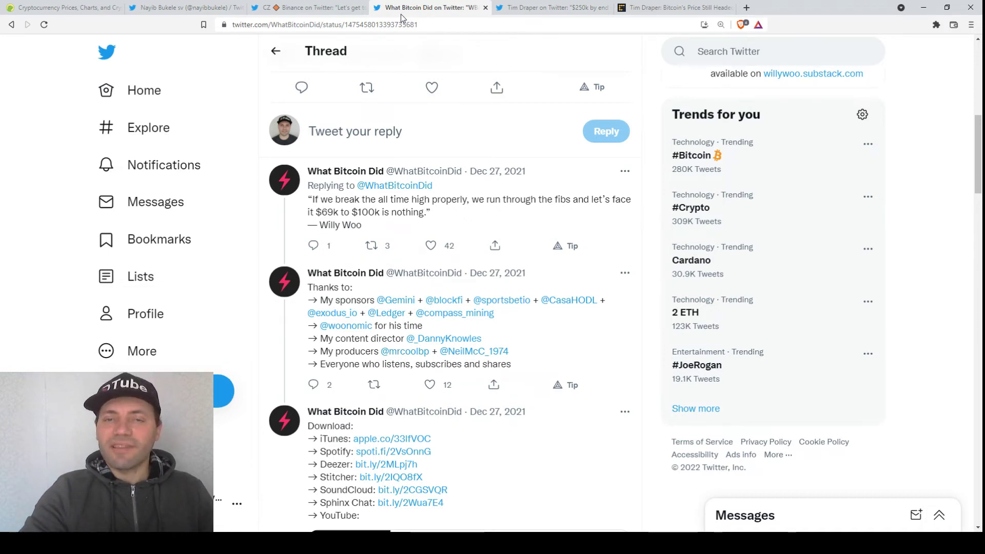
- Highlight '250k' in Tim Draper's tweet, then check CoinGecko's $47,195.33 Bitcoin price
left_click(547, 14)
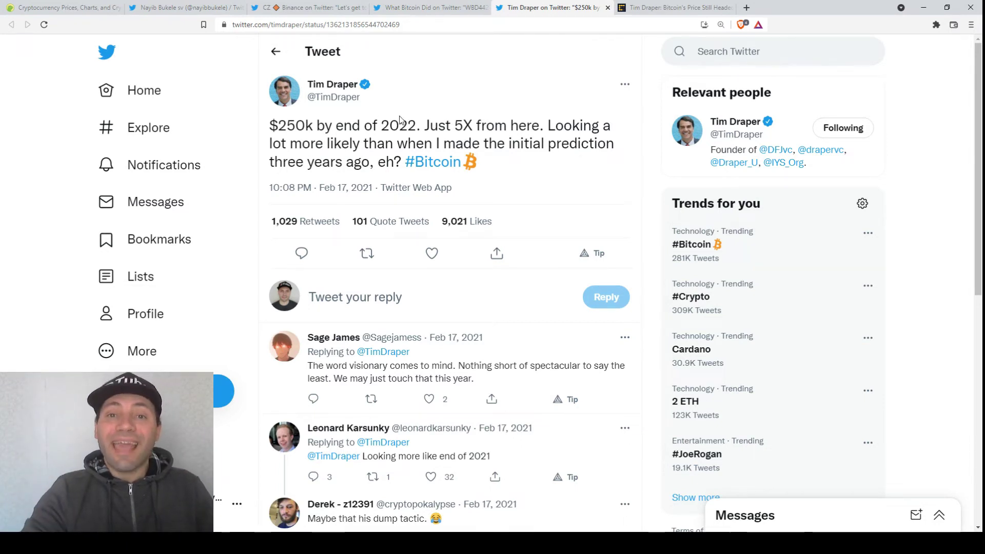
left_click_drag(278, 129, 308, 130)
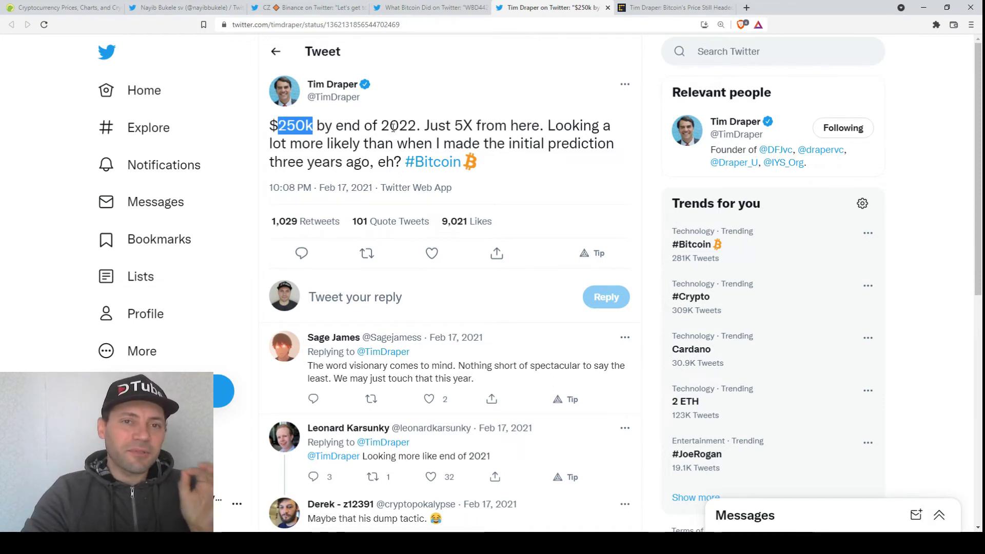
left_click(10, 6)
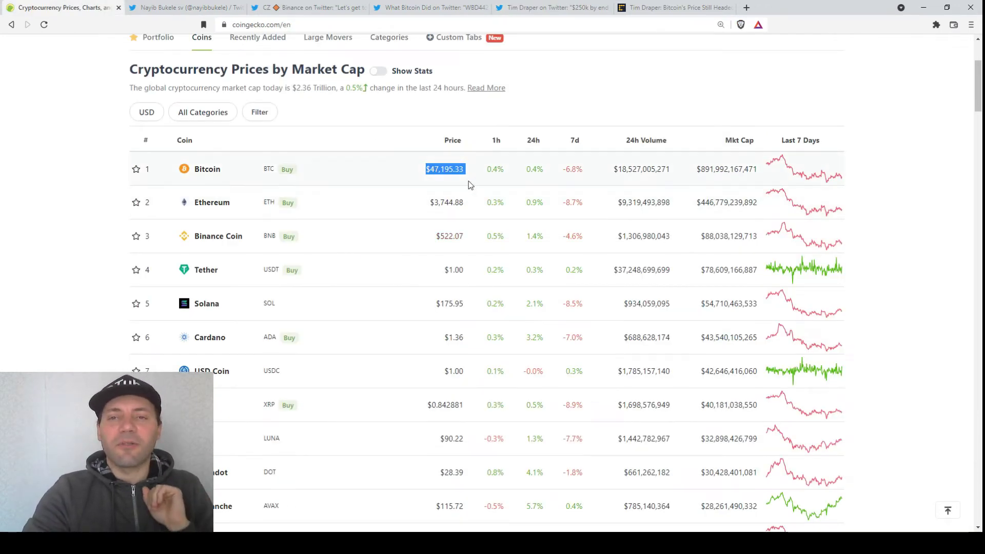
- Return to Tim Draper's '$250k by end of 2022' tweet
left_click(564, 6)
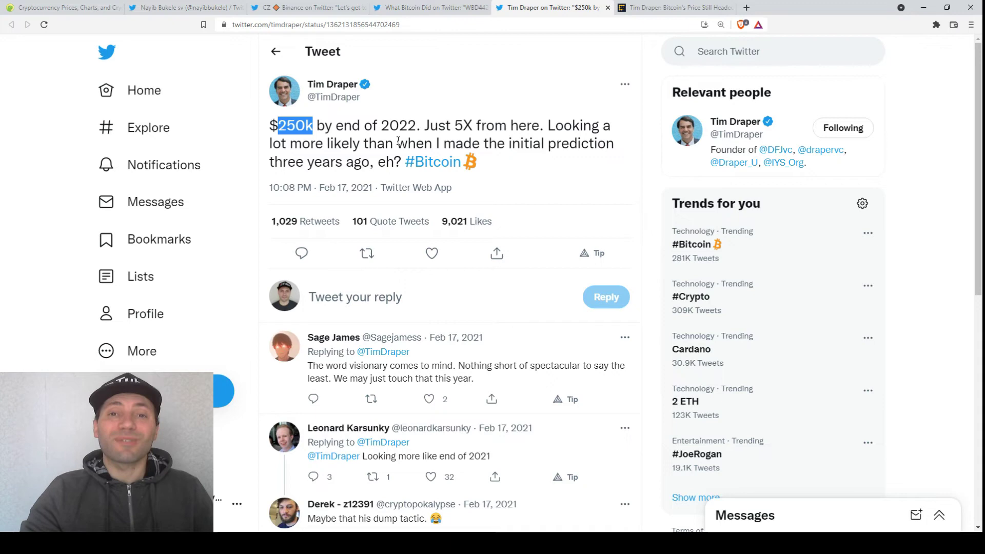
- Bring CoinGecko's price table, Bitcoin at $47,195.33, back to the front
key("ctrl+1")
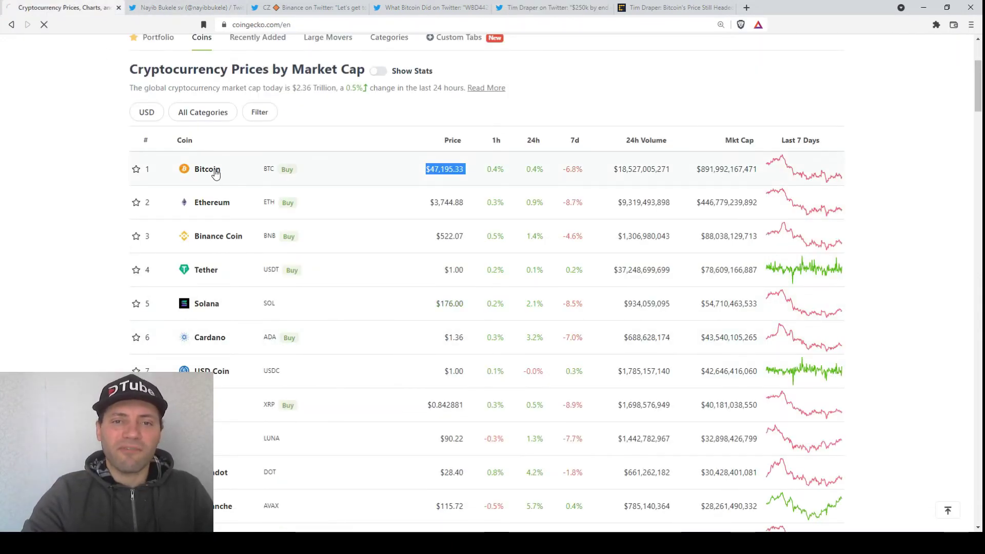
- Open Bitcoin's page, show the Max price chart, and narrow it to April 2013–July 2018
left_click(215, 173)
scroll(495, 346, "down", 3)
scroll(568, 267, "down", 5)
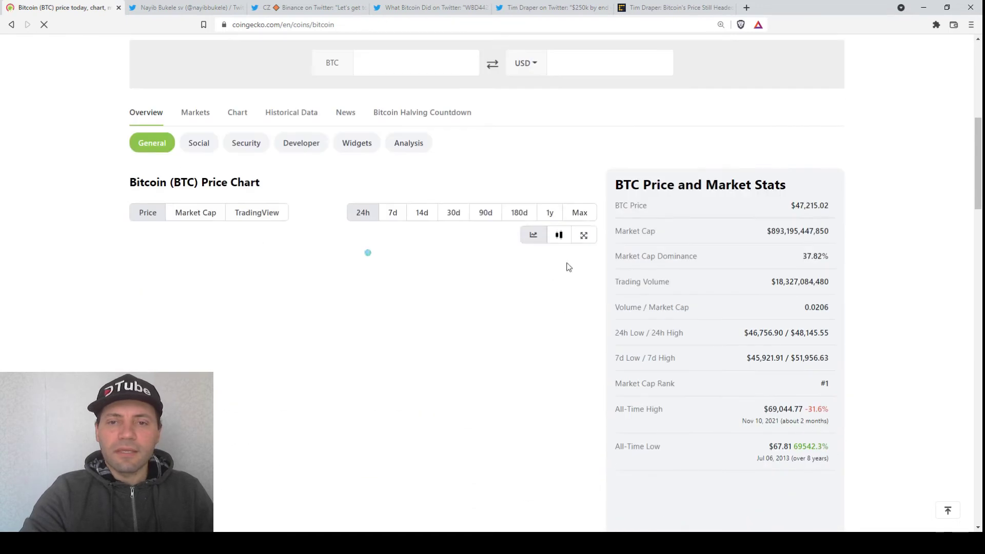
left_click(578, 214)
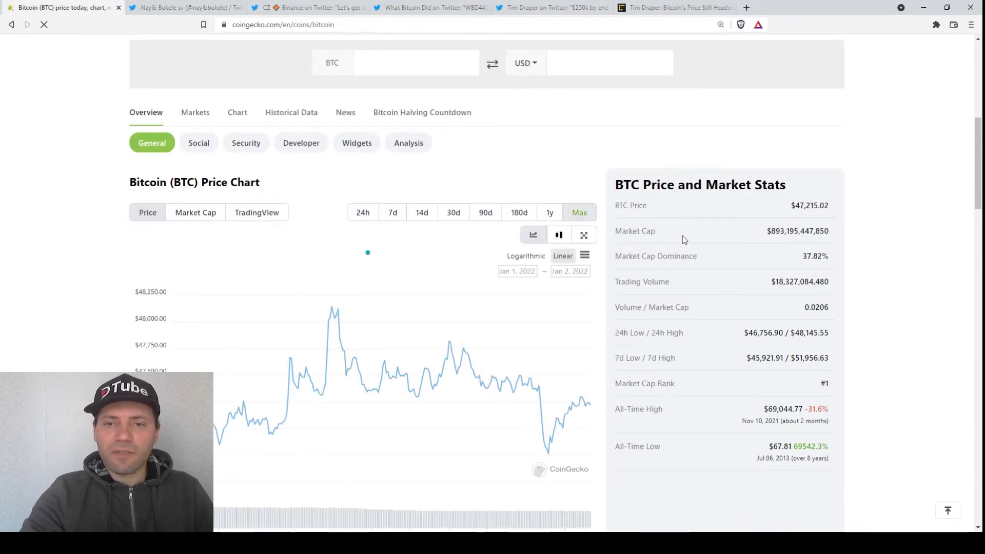
scroll(703, 236, "down", 2)
left_click_drag(597, 467, 419, 467)
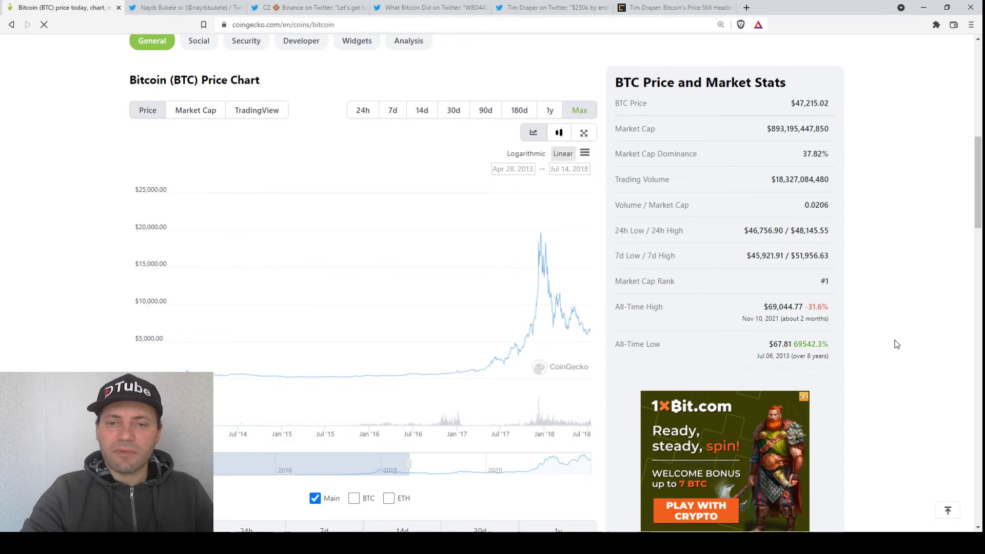
scroll(895, 343, "down", 3)
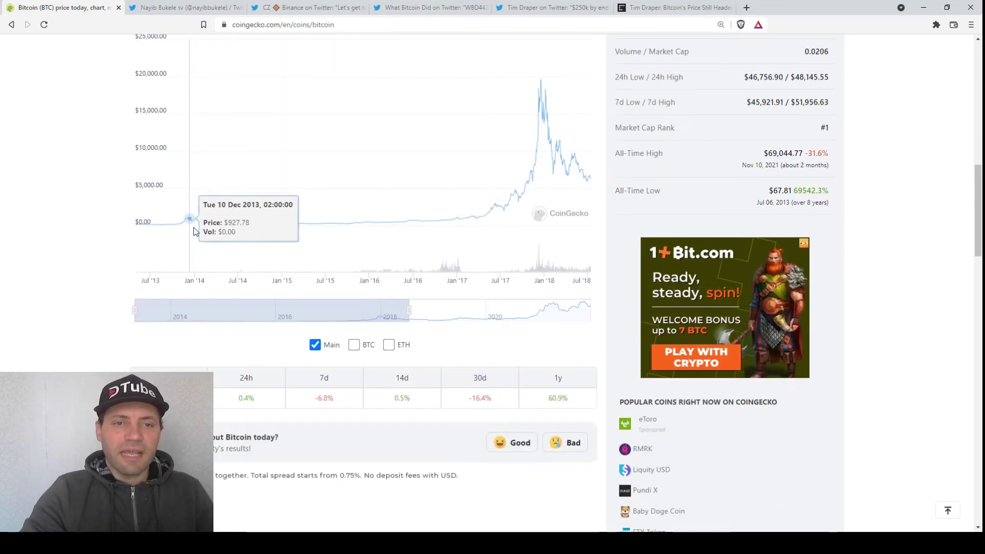
scroll(231, 232, "down", 1)
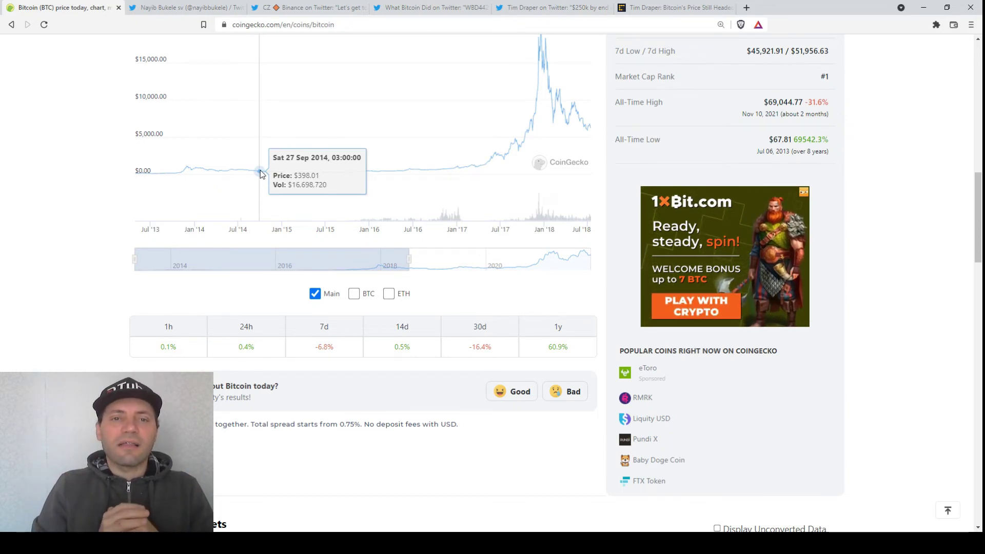
- In the CoinDesk Draper article, mark the $10k target in the headline
key("ctrl+shift+Tab")
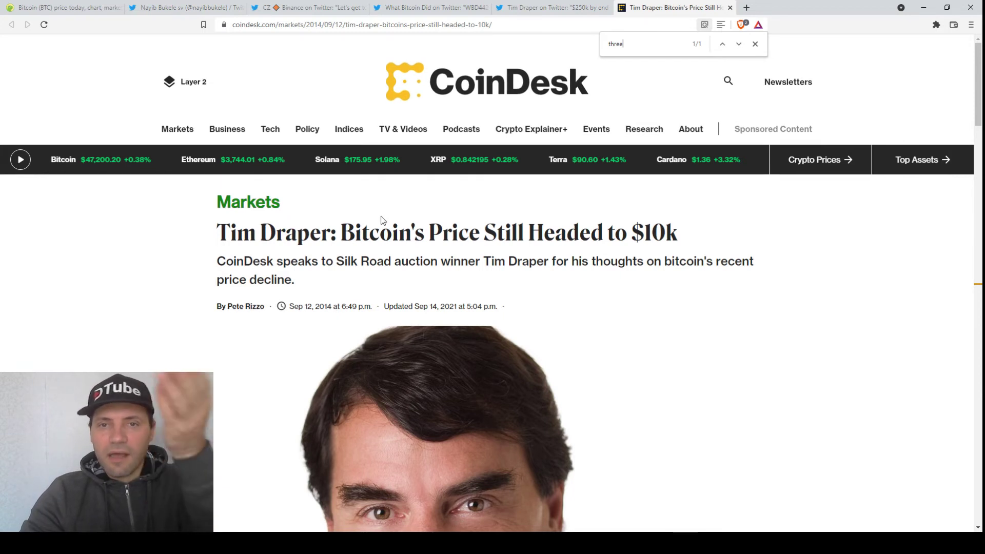
scroll(384, 220, "down", 1)
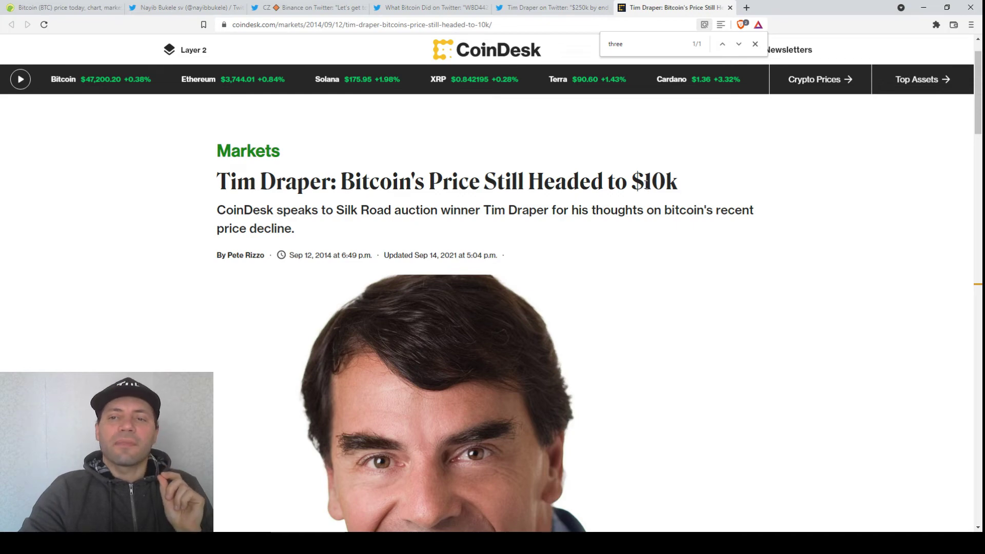
left_click_drag(646, 182, 658, 182)
scroll(661, 205, "down", 6)
scroll(657, 216, "down", 6)
scroll(654, 215, "down", 6)
scroll(646, 211, "down", 7)
scroll(644, 209, "up", 3)
- Enlarge the article, highlight the $10,000-in-three-years quote, and return to CoinGecko
key("ctrl+plus")
key("ctrl+plus")
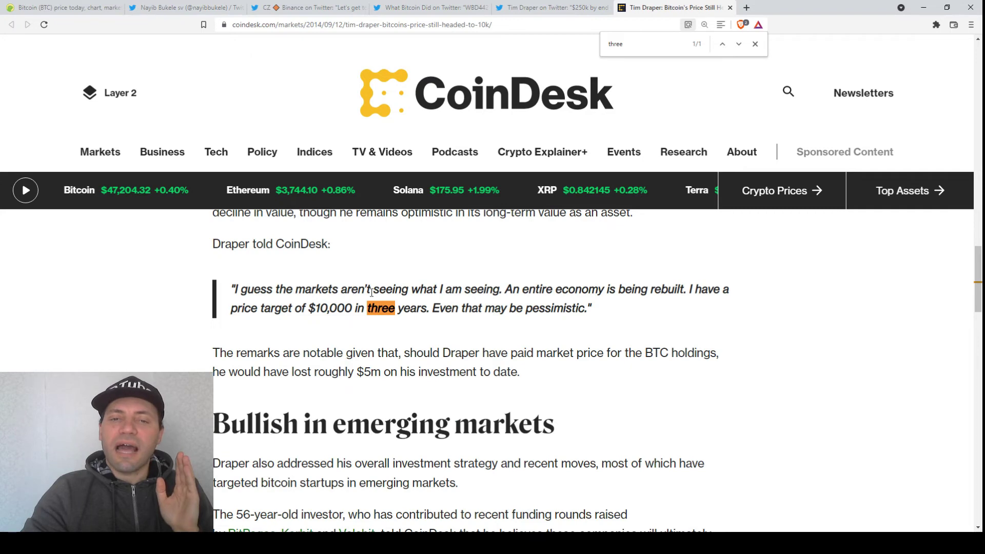
scroll(497, 286, "down", 1)
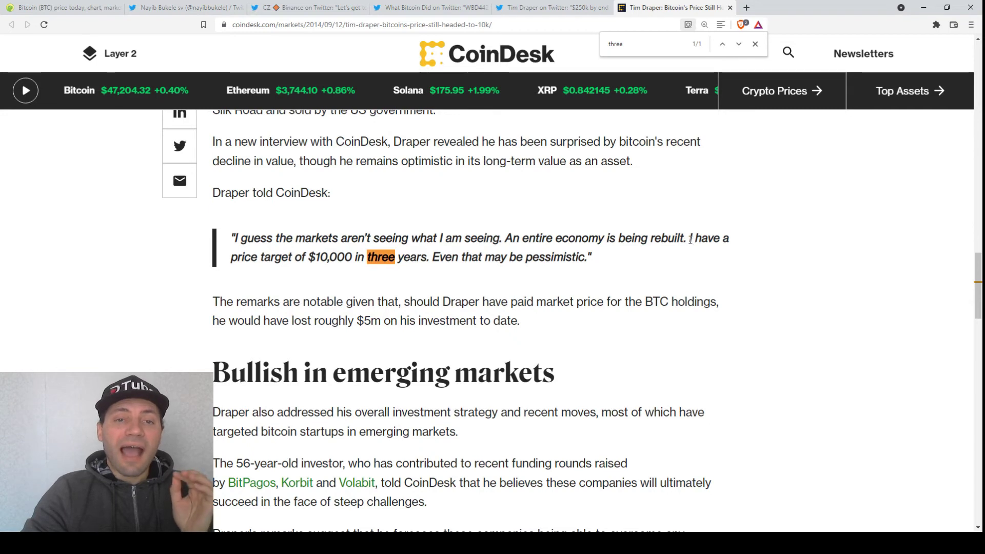
mouse_move(689, 239)
left_mouse_down()
mouse_move(314, 256)
mouse_move(588, 261)
left_mouse_up()
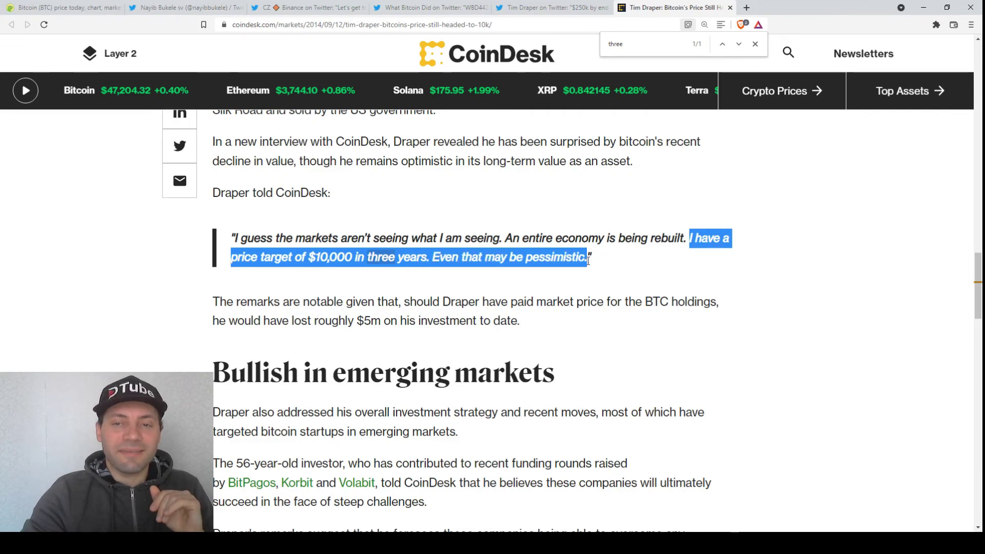
left_click(117, 6)
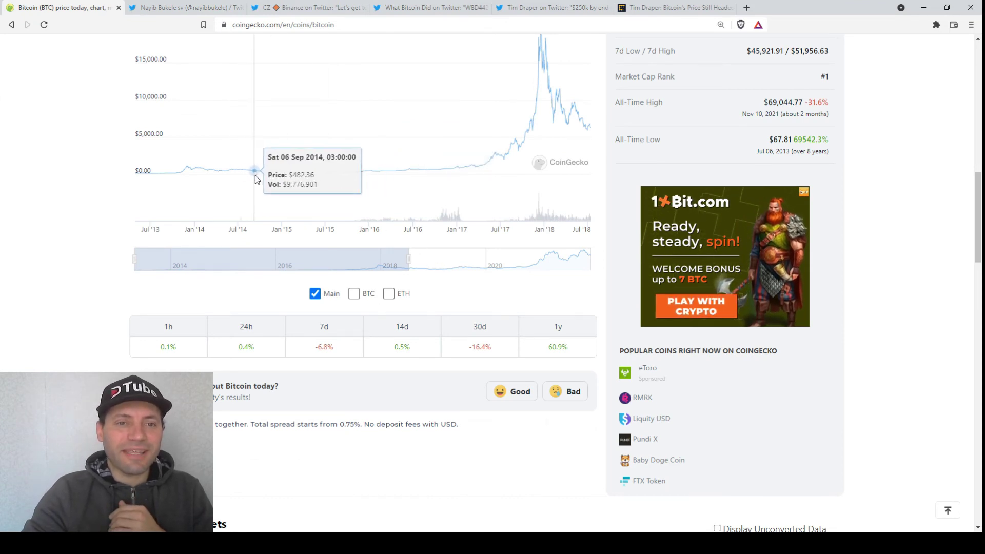
mouse_move(258, 175)
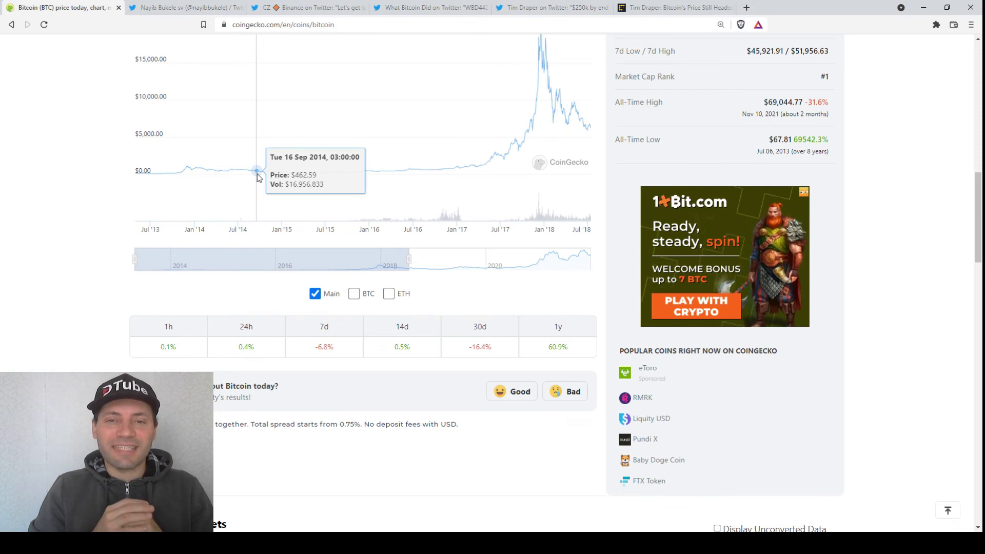
- Review the 2014 Bitcoin prices on the chart, then bring back Draper's $250k tweet
scroll(532, 190, "up", 3)
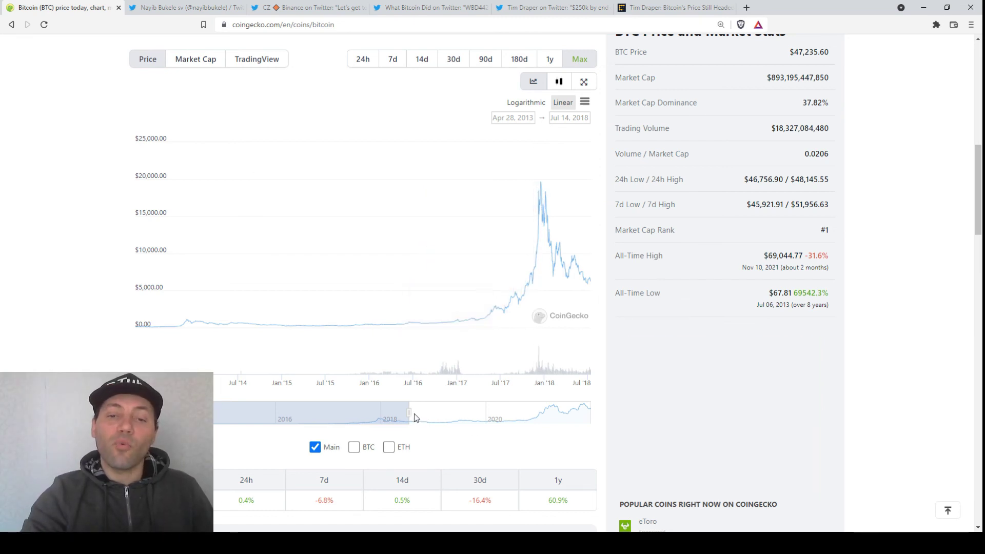
left_click(557, 7)
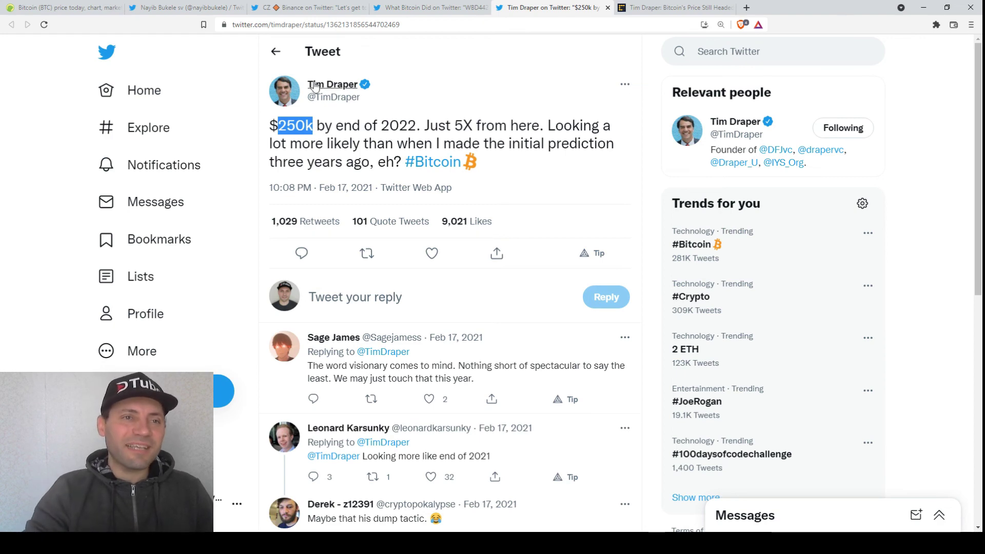
- Return to CoinGecko's home price table, now showing Bitcoin at $47,255.04
key("ctrl+1")
scroll(956, 367, "up", 3)
scroll(948, 367, "up", 4)
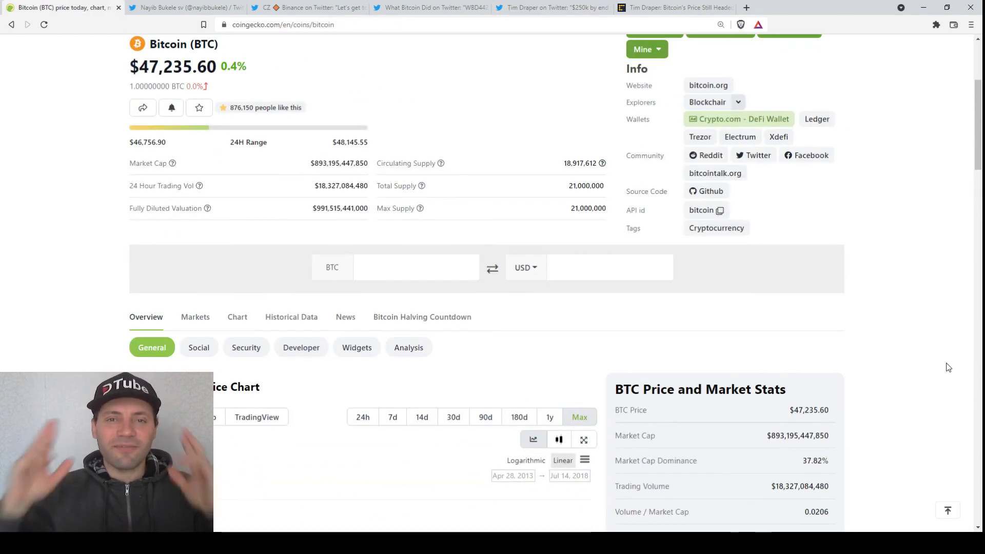
scroll(948, 367, "up", 2)
scroll(948, 368, "up", 2)
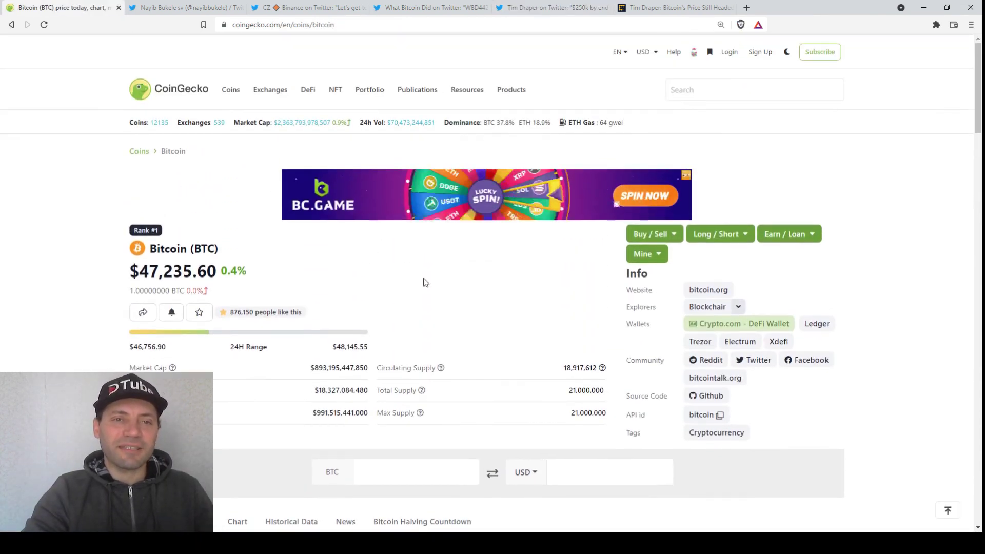
left_click(174, 92)
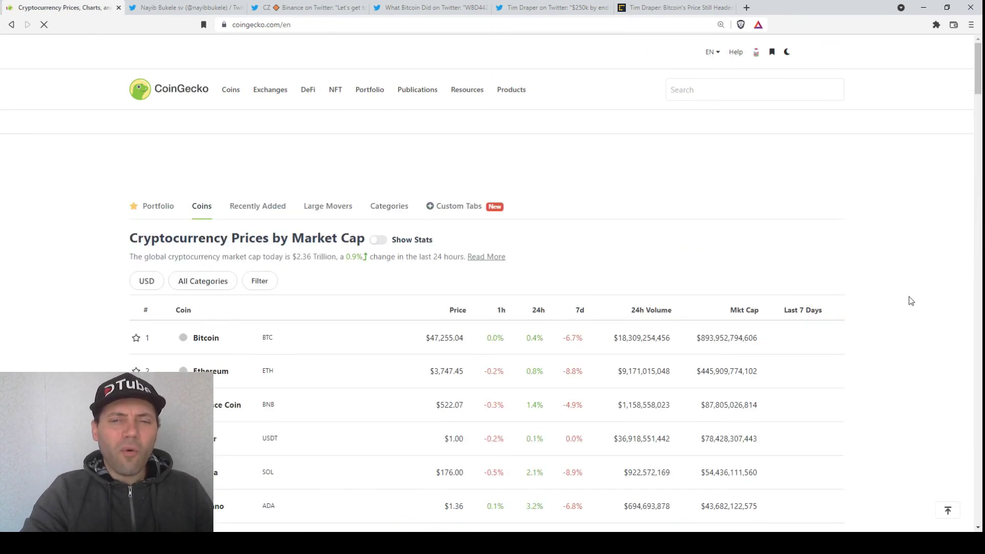